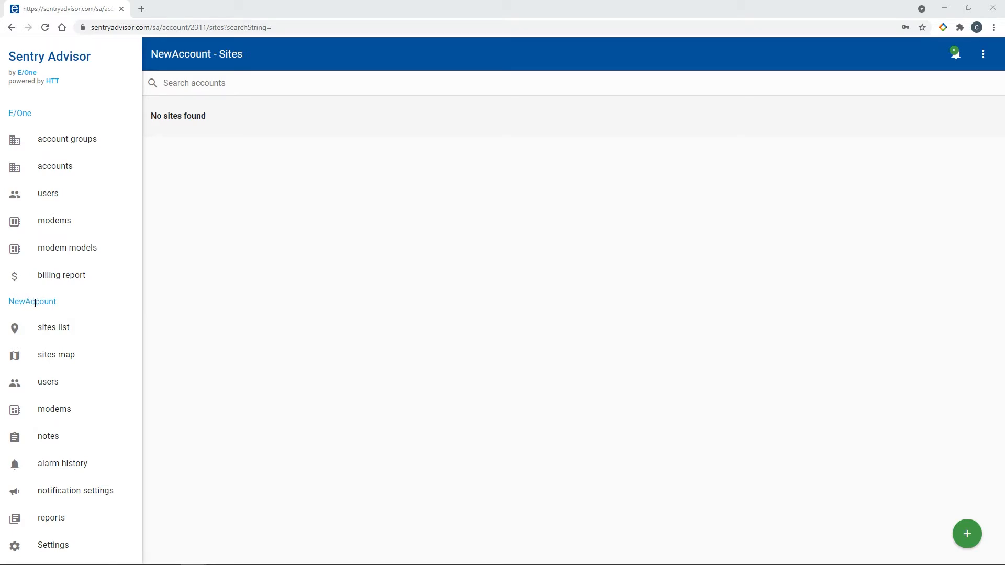
# Step: Start a new site in the NewAccount sites list with 1 pump and the Advanced panel type
pyautogui.click(50, 324)
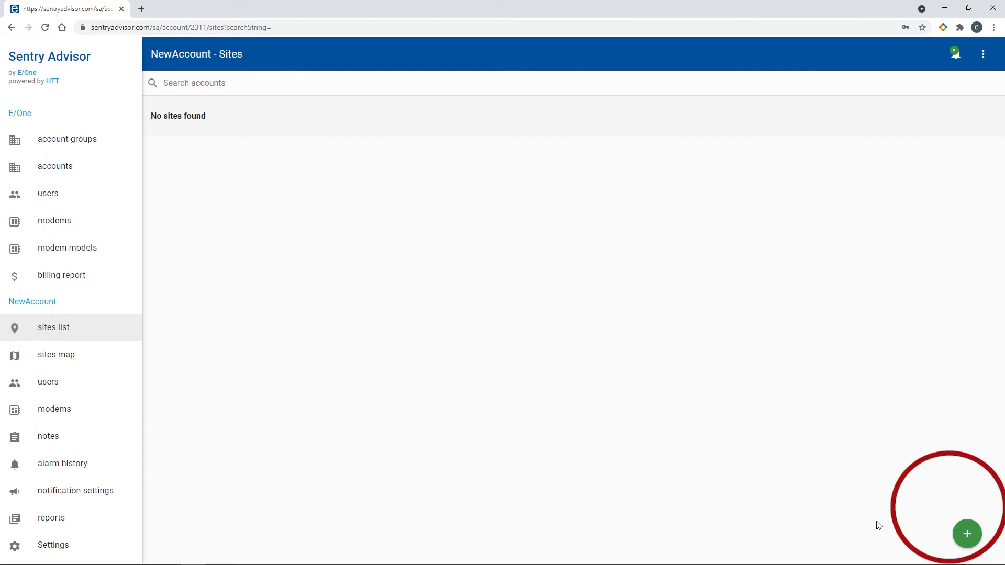
pyautogui.moveTo(968, 542)
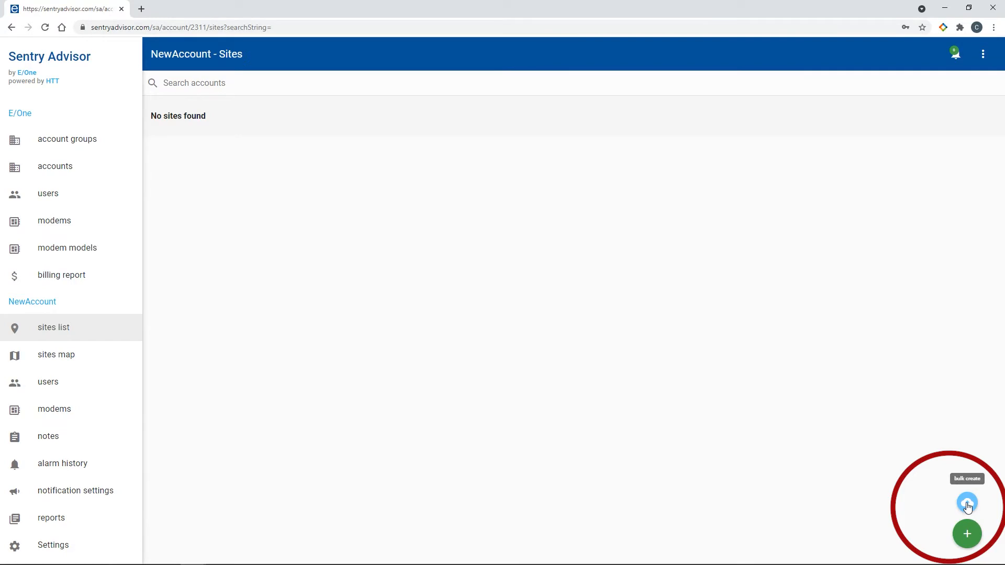
pyautogui.click(968, 535)
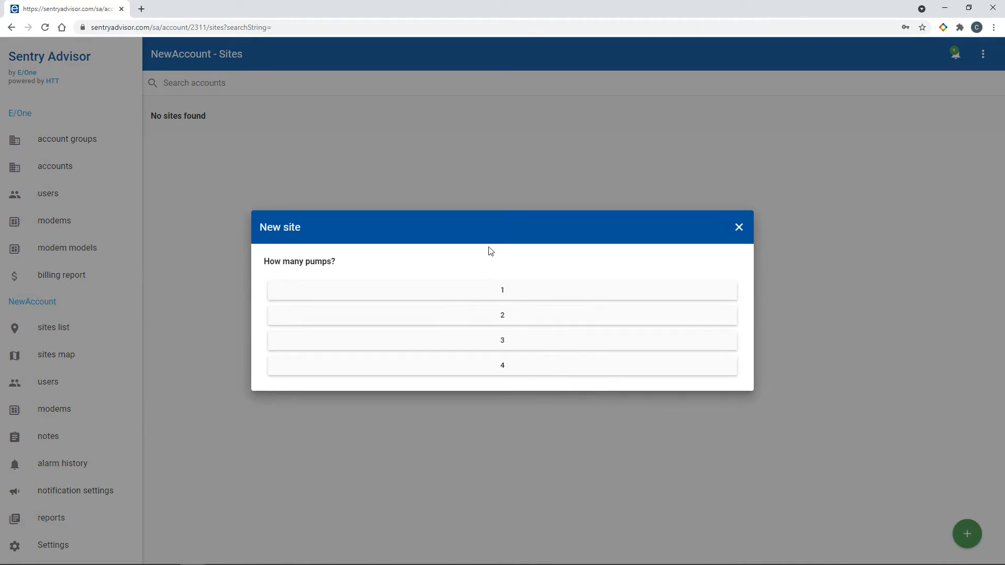
pyautogui.click(492, 294)
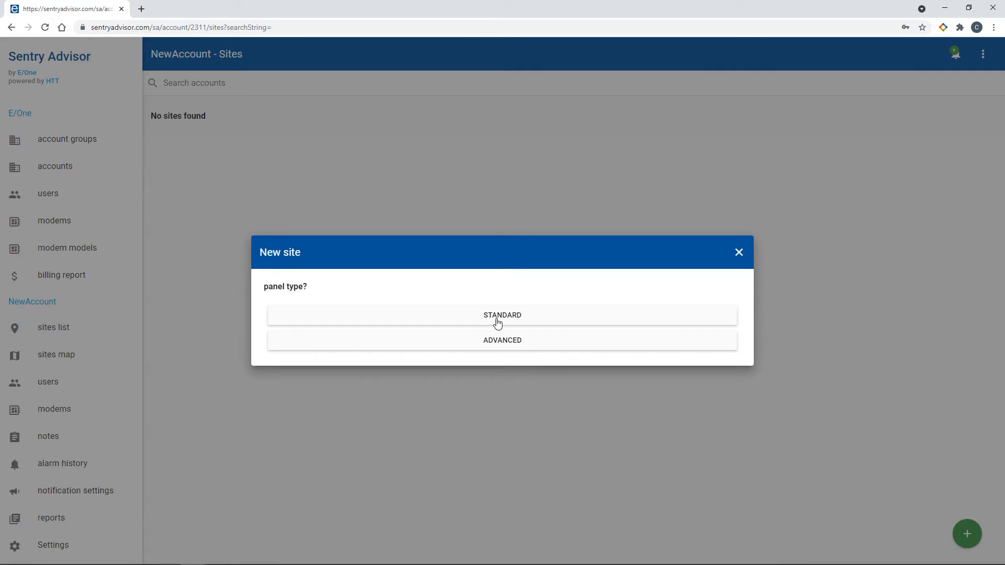
pyautogui.click(504, 341)
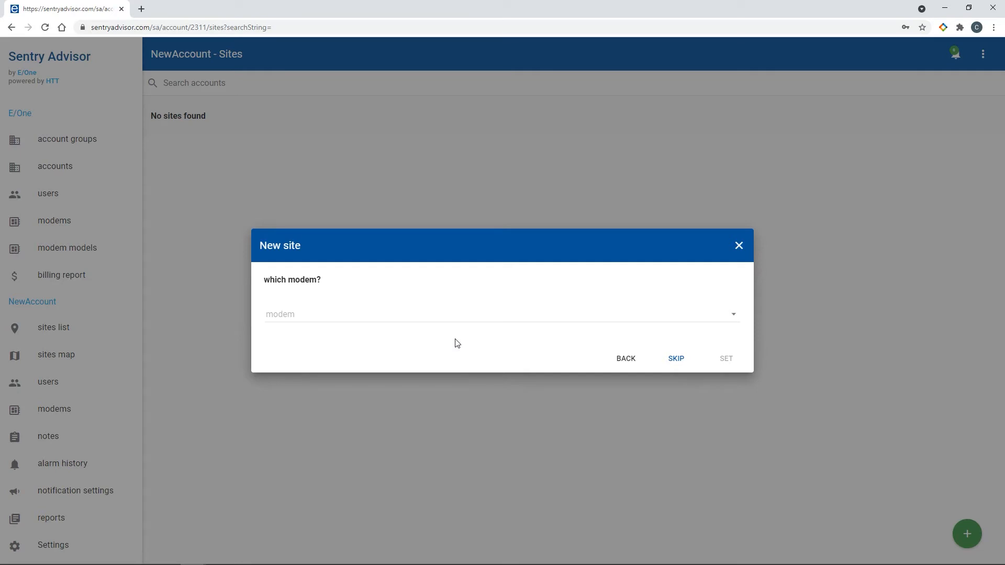
# Step: Assign the available modem to the new site and skip the sites group
pyautogui.click(735, 318)
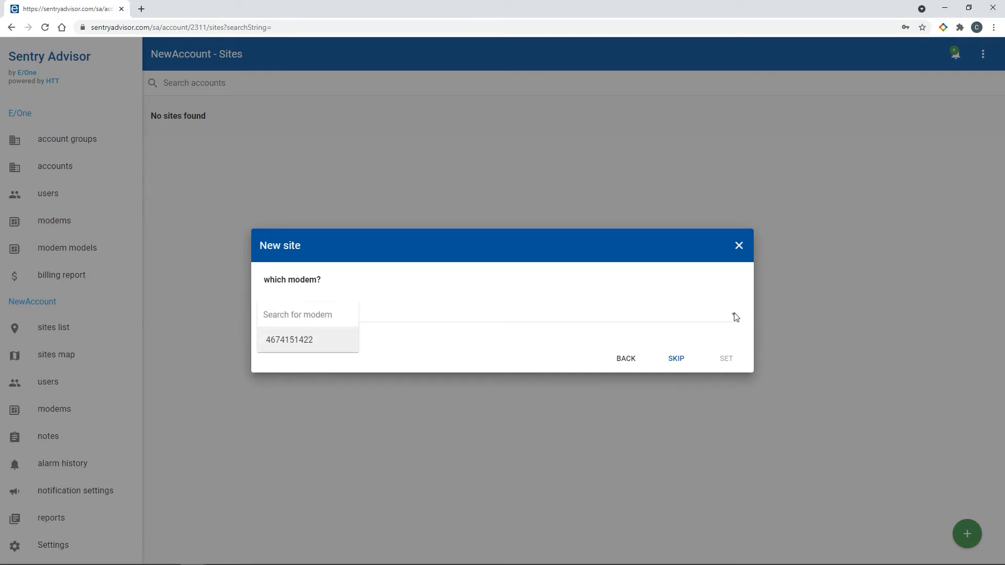
pyautogui.click(298, 343)
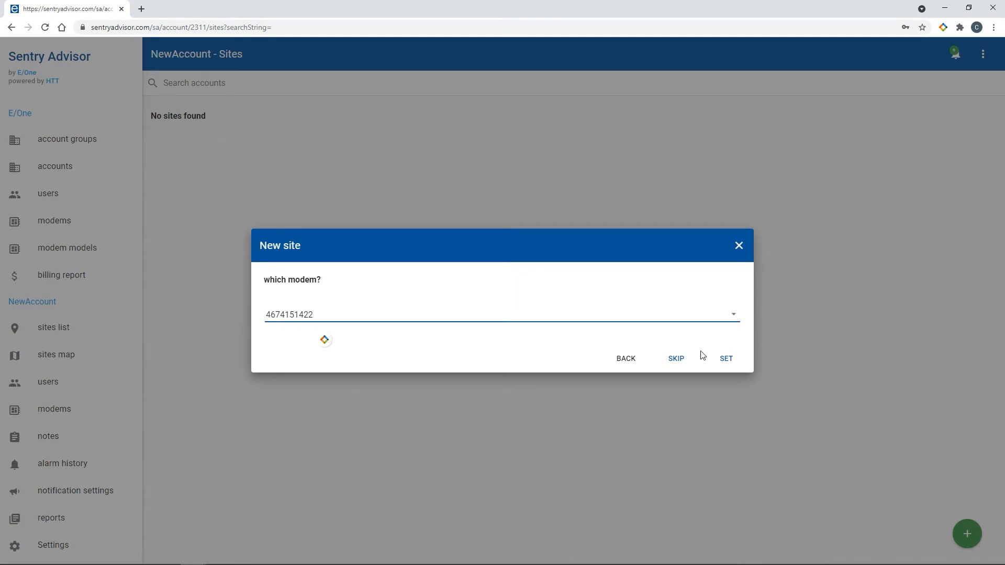
pyautogui.click(723, 359)
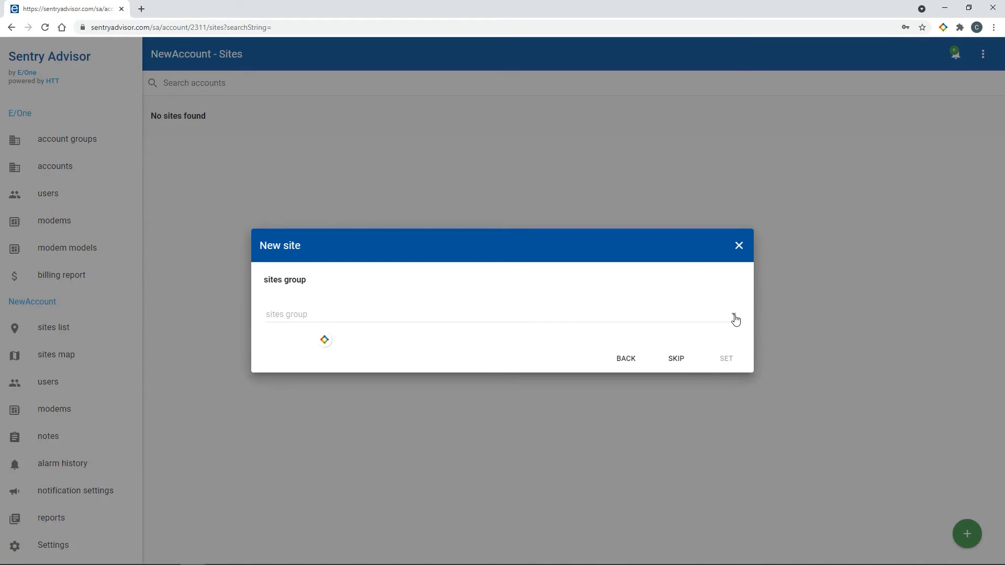
pyautogui.click(676, 359)
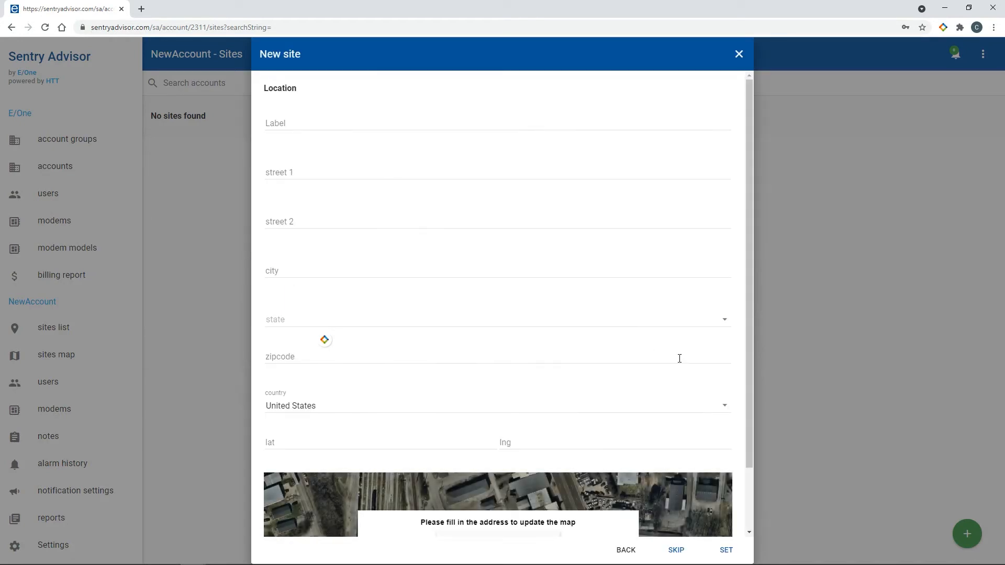
# Step: Label the location New Site and fill in its street, city and zipcode from the first saved address suggestion
pyautogui.click(403, 122)
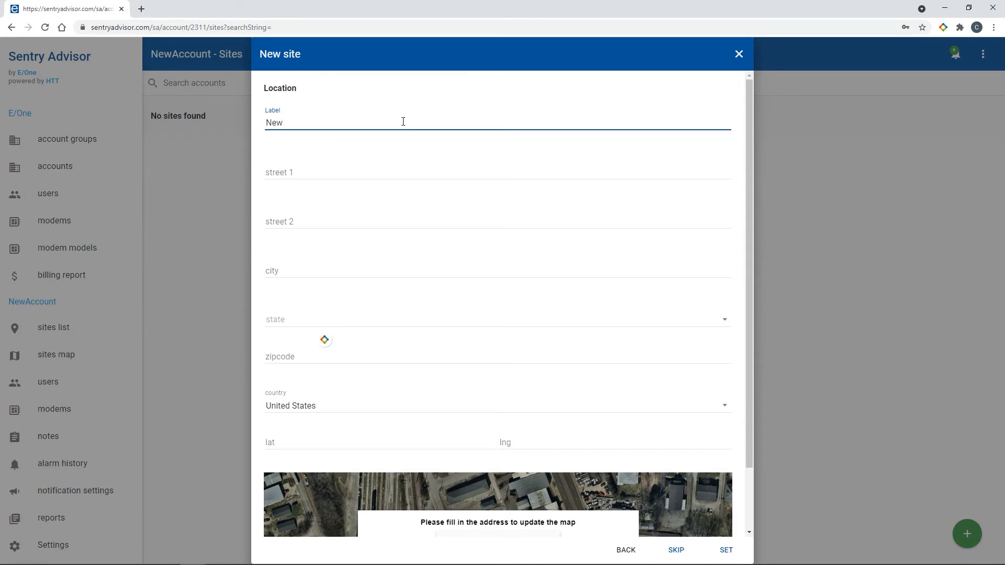
pyautogui.write('New Site')
pyautogui.press('Tab')
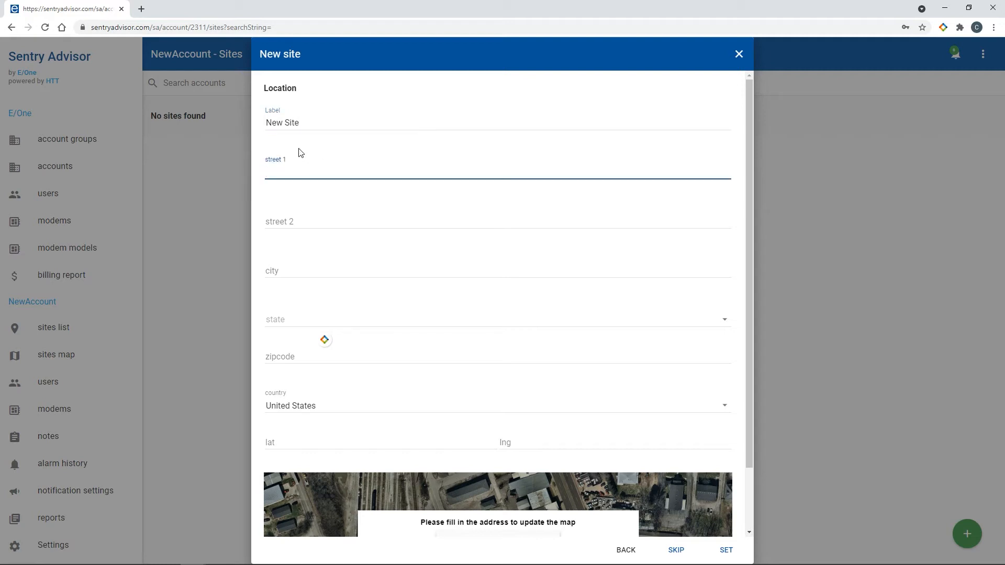
pyautogui.click(288, 166)
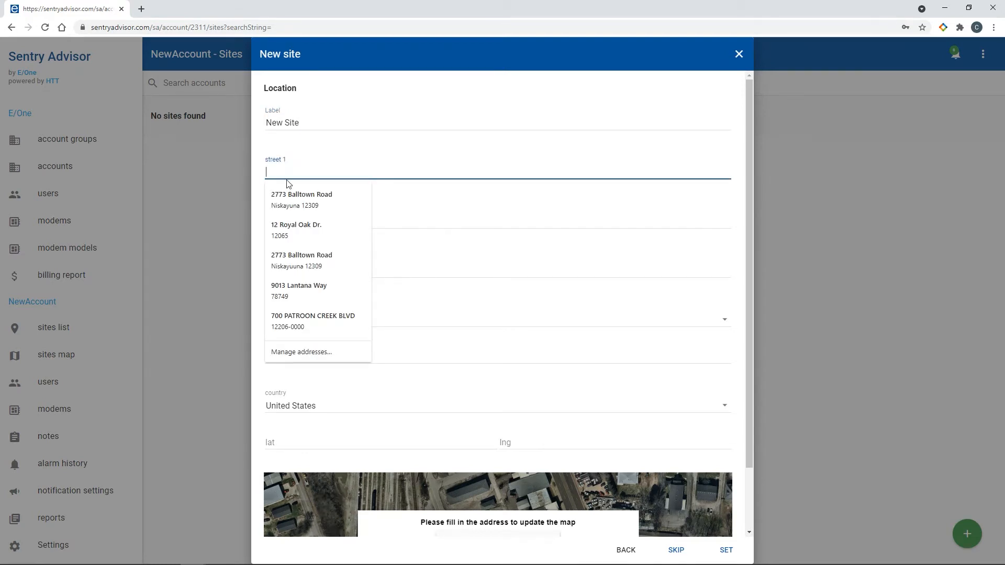
pyautogui.click(310, 200)
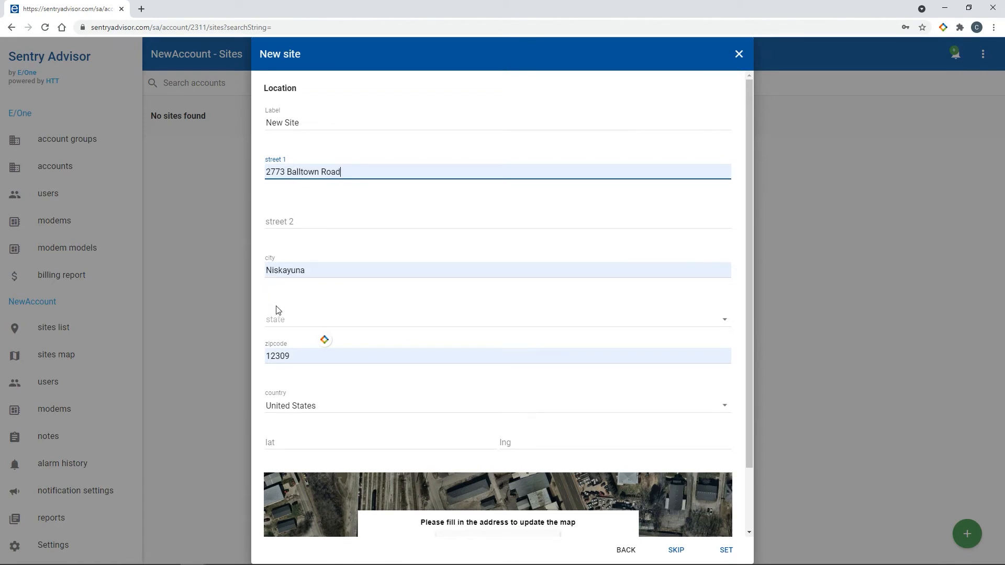
# Step: Set the state of the new site's address to New York
pyautogui.click(285, 321)
pyautogui.click(286, 321)
pyautogui.scroll(-8, 290, 362)
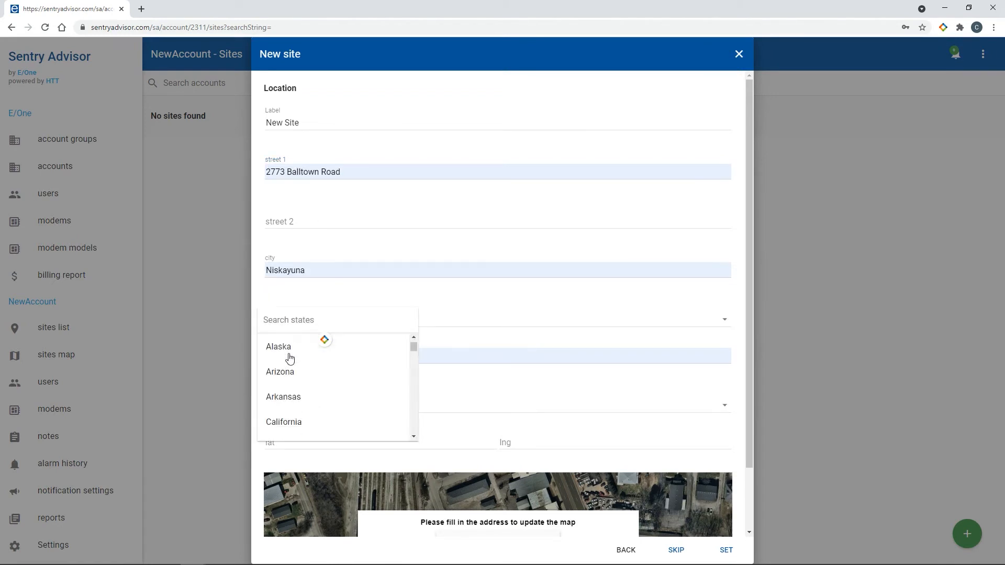
pyautogui.scroll(-7, 289, 362)
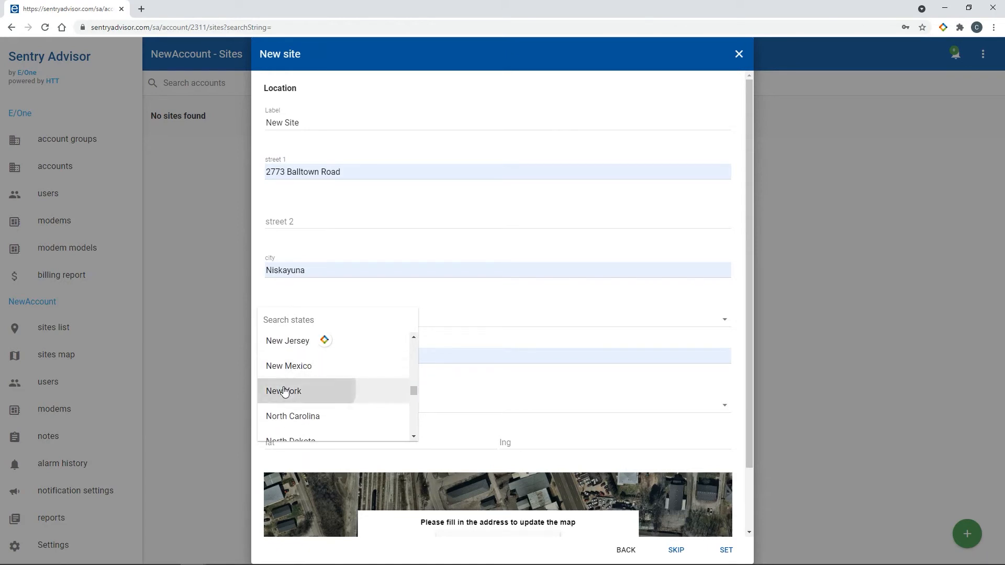
pyautogui.click(285, 397)
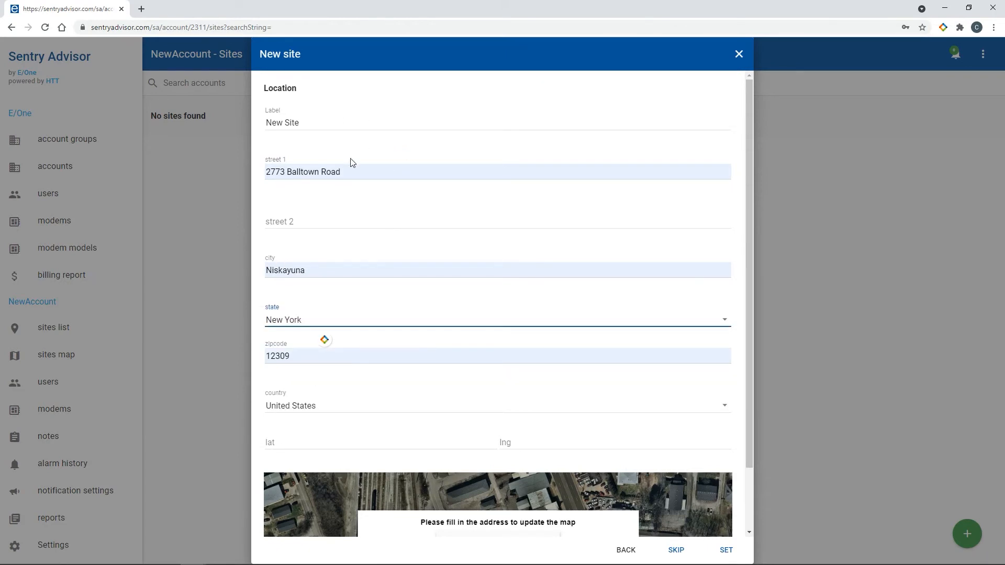
# Step: Calculate the site's map coordinates from the address and reposition the marker to the western corner of the building
pyautogui.scroll(-2, 439, 423)
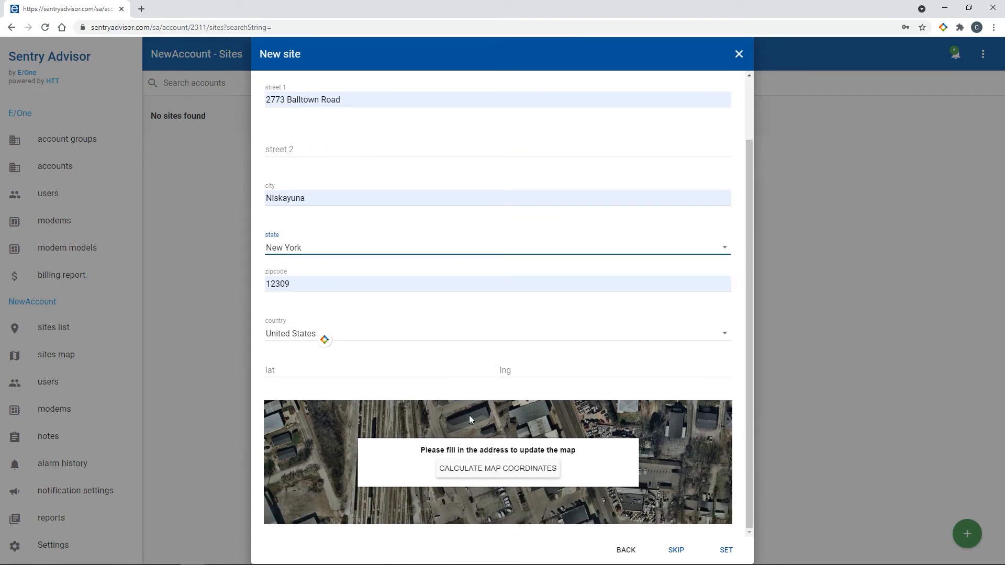
pyautogui.click(492, 470)
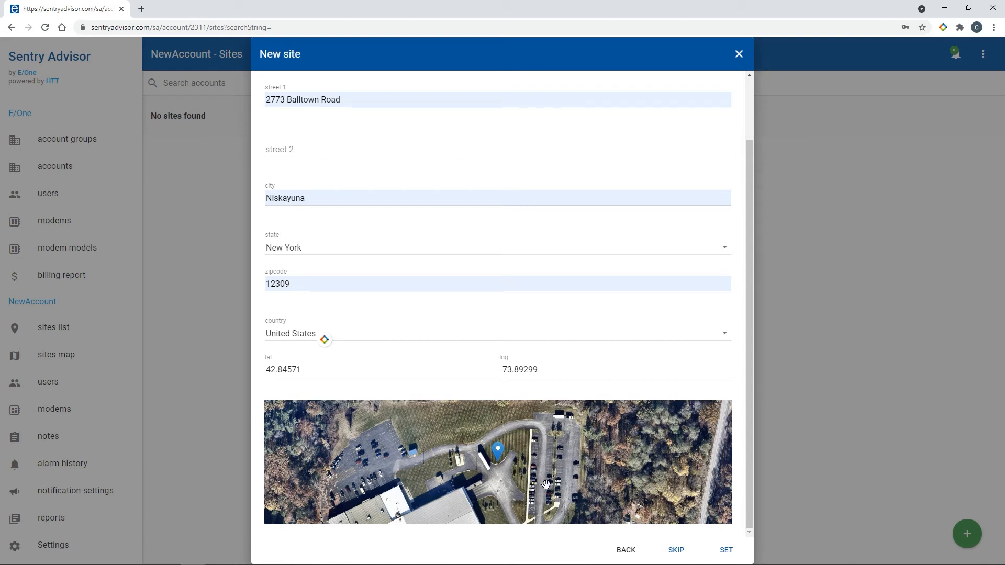
pyautogui.moveTo(546, 484); pyautogui.dragTo(704, 432)
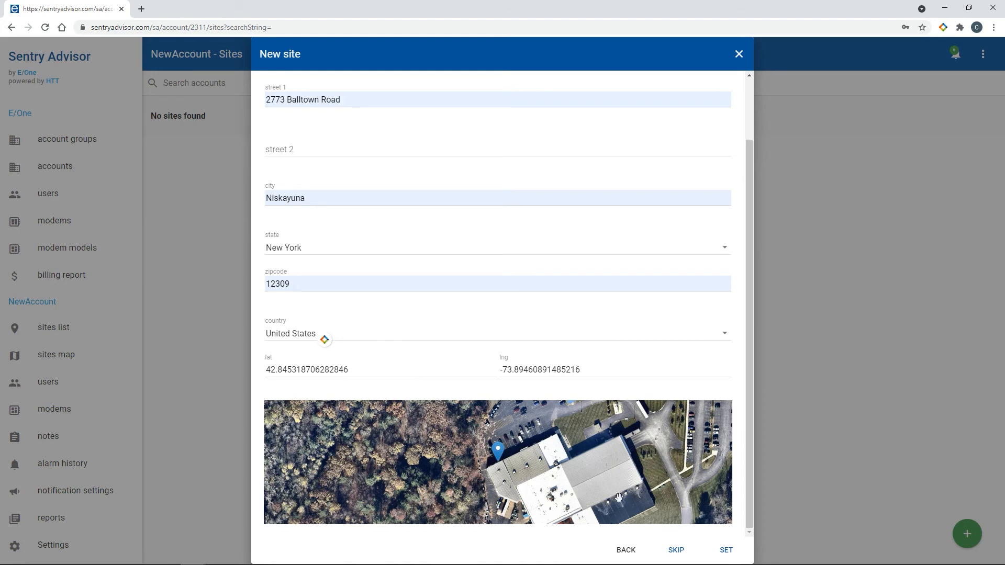
pyautogui.click(726, 552)
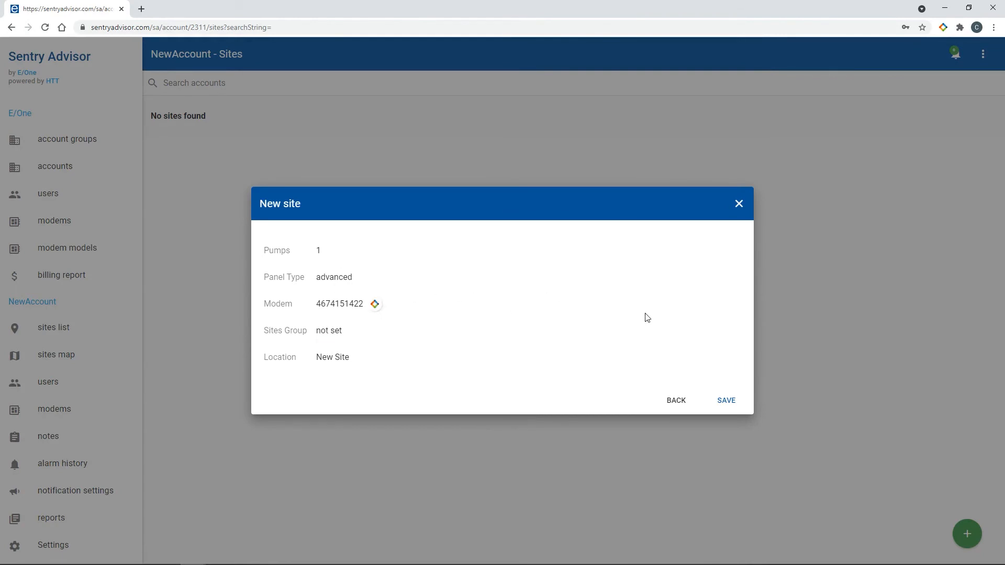
# Step: Save the new site and open its status page from the reloaded sites list
pyautogui.click(729, 404)
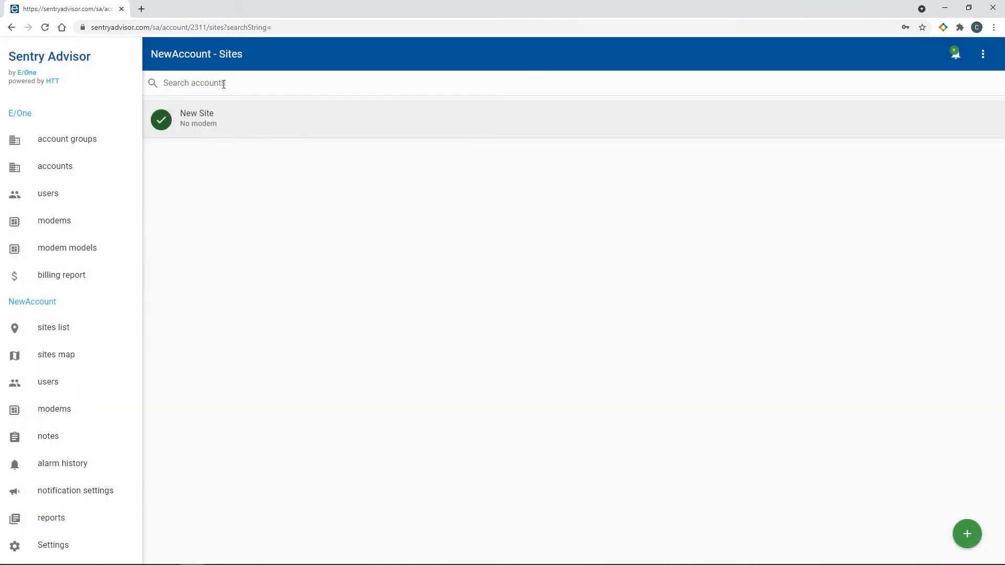
pyautogui.click(46, 28)
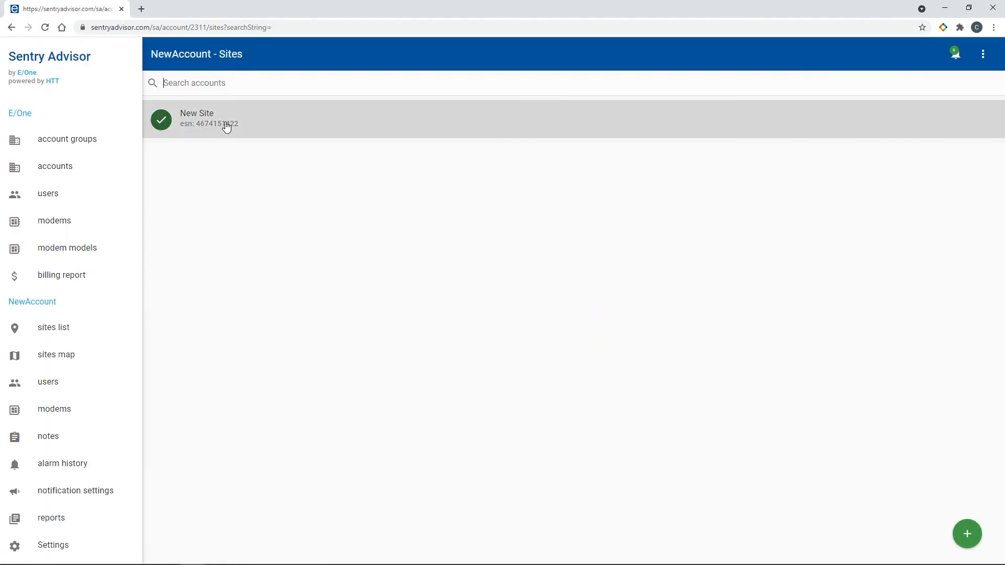
pyautogui.click(202, 116)
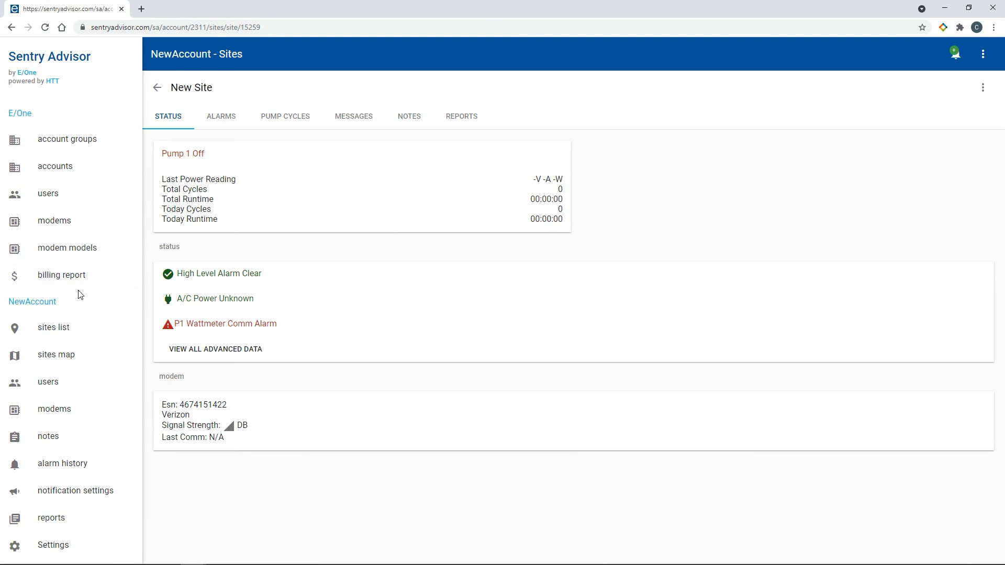
# Step: Examine New Site's location and surroundings on the account's sites map
pyautogui.click(67, 359)
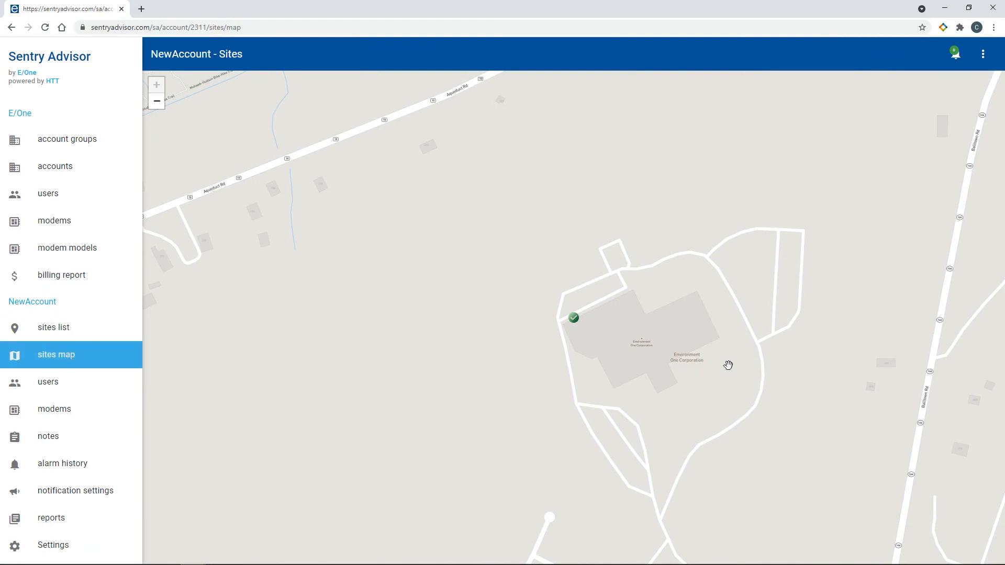
pyautogui.scroll(-5, 724, 364)
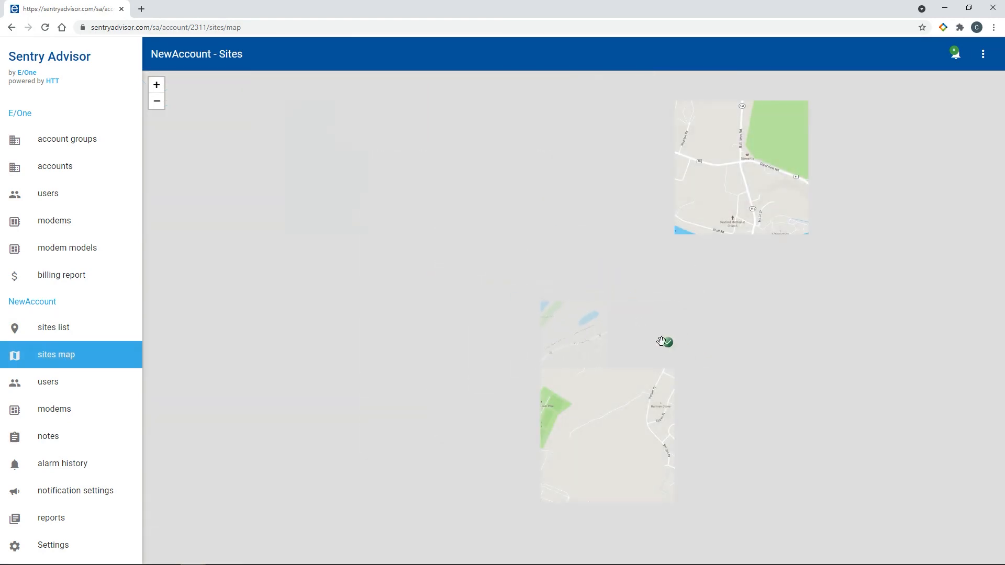
pyautogui.scroll(1, 702, 360)
pyautogui.scroll(2, 702, 360)
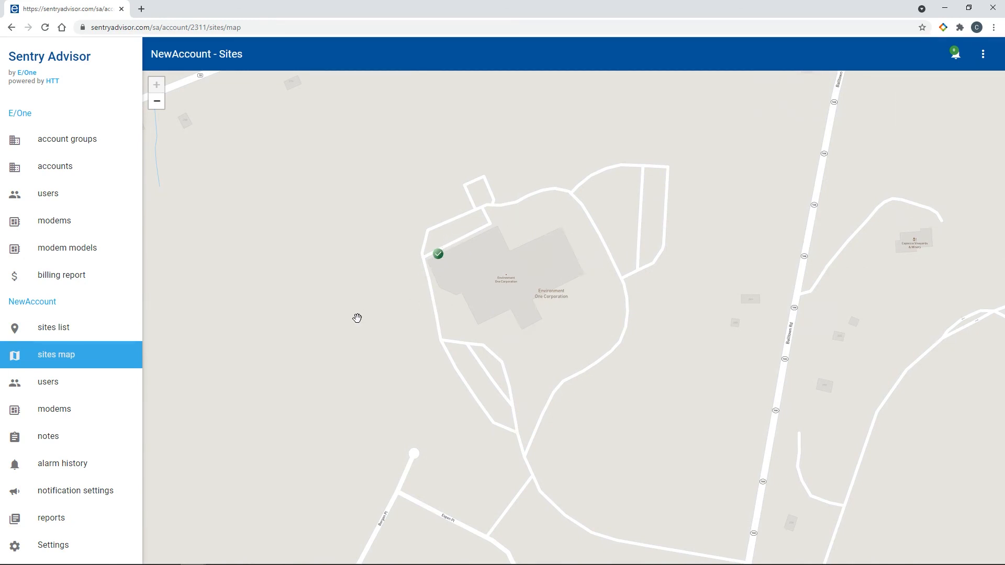
pyautogui.scroll(-2, 358, 319)
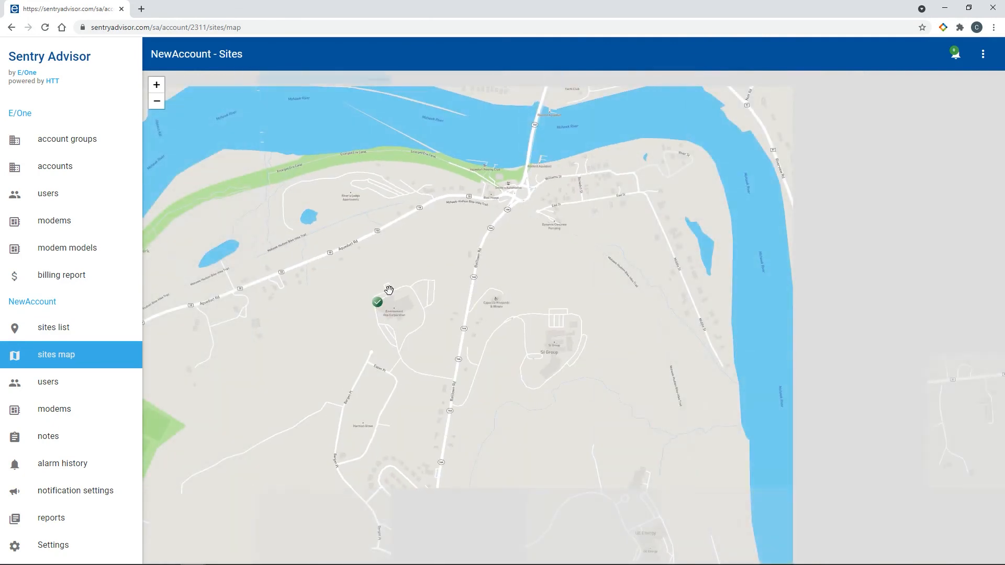